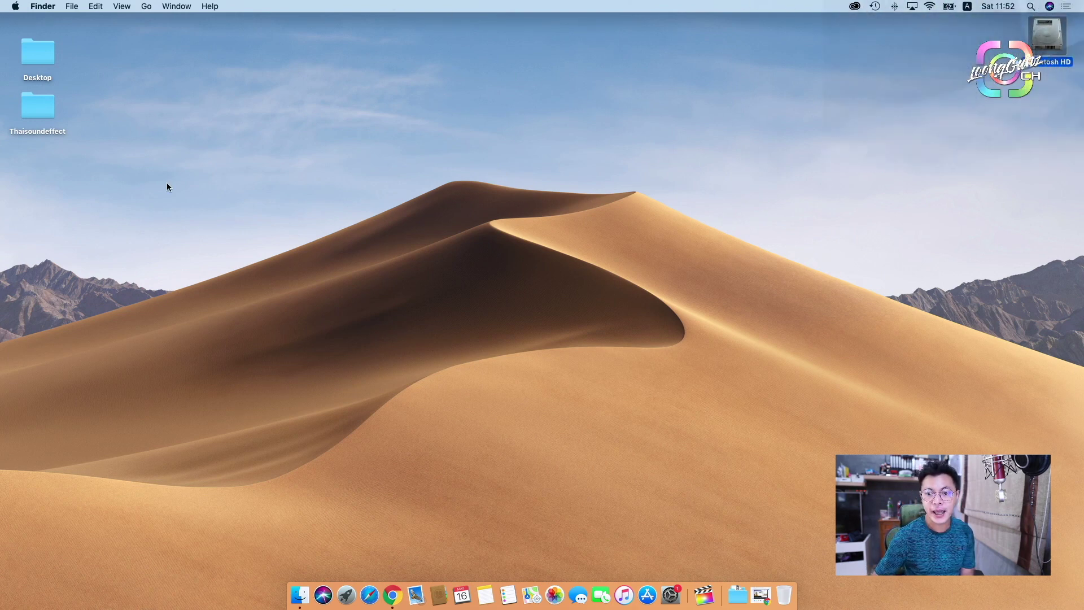
- Browse Macintosh HD to Library > Audio > Apple Loops > Apple and scroll its loop folders
double_click(1047, 35)
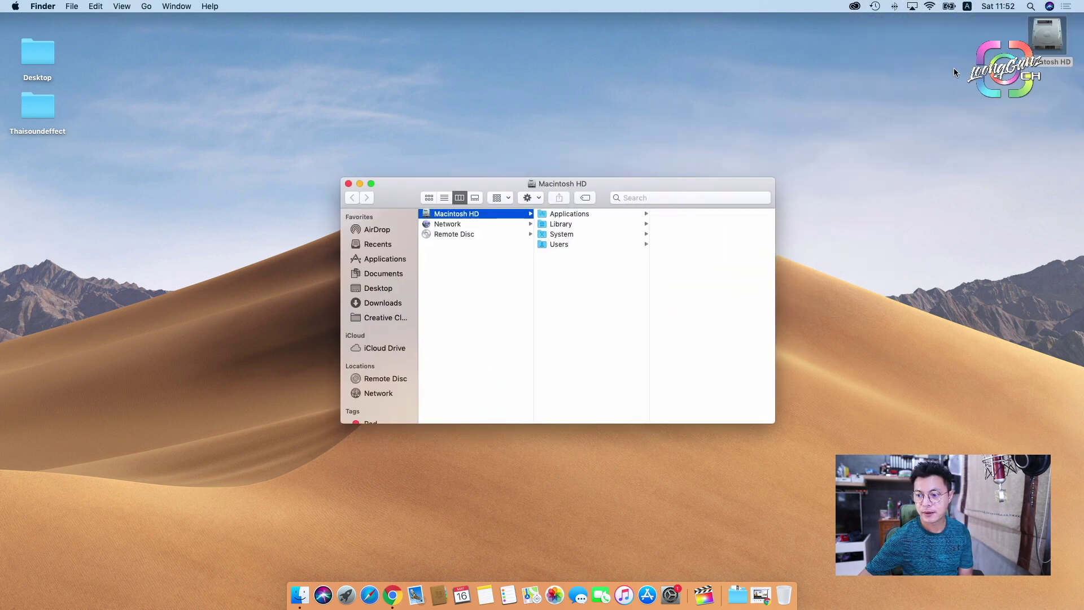
left_click(564, 224)
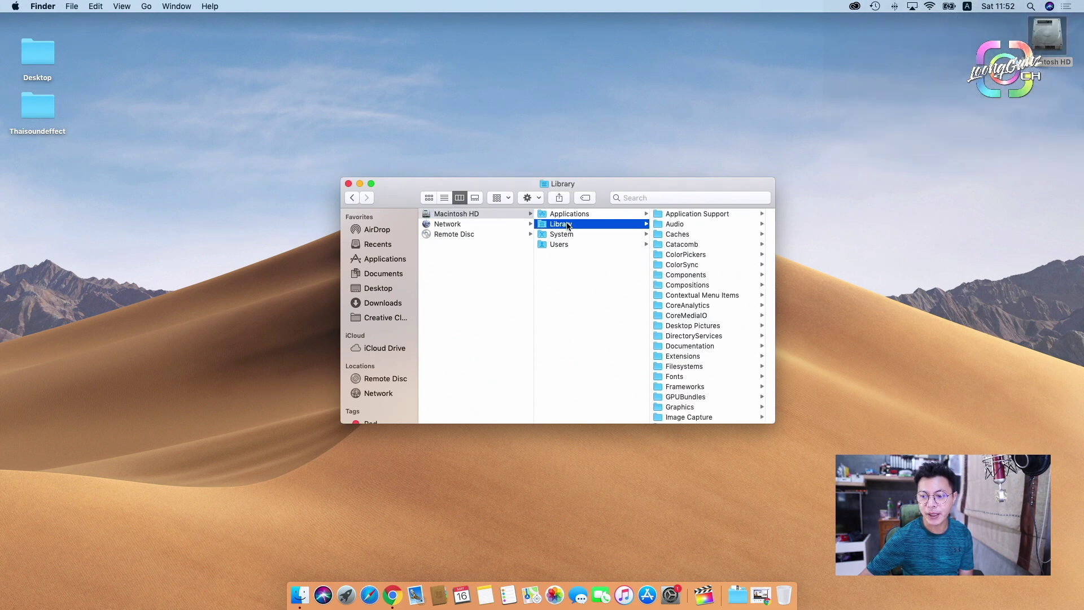
left_click(677, 224)
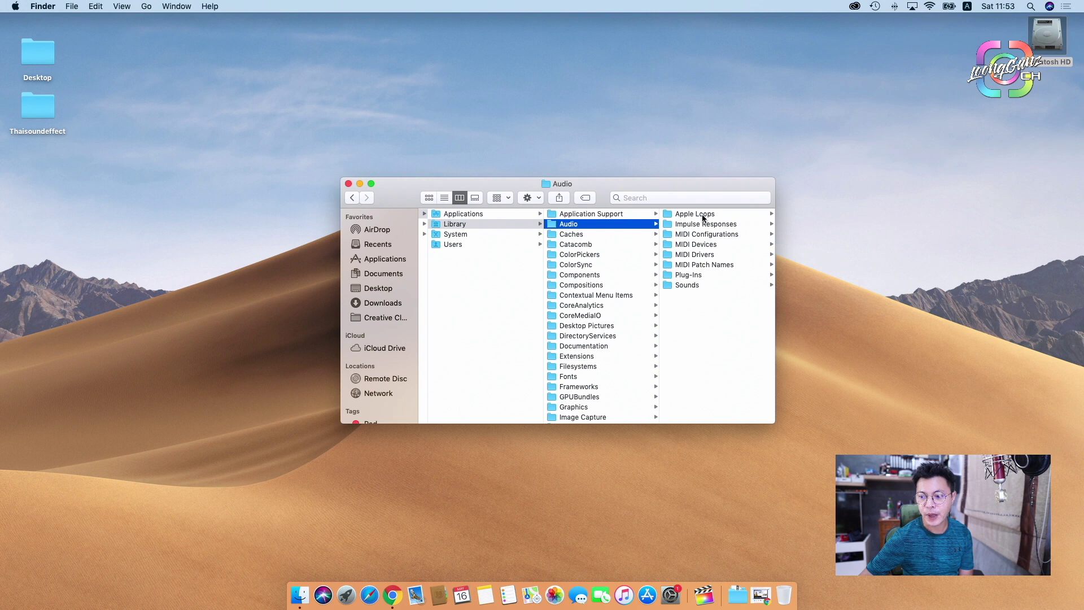
left_click(695, 214)
left_click(678, 214)
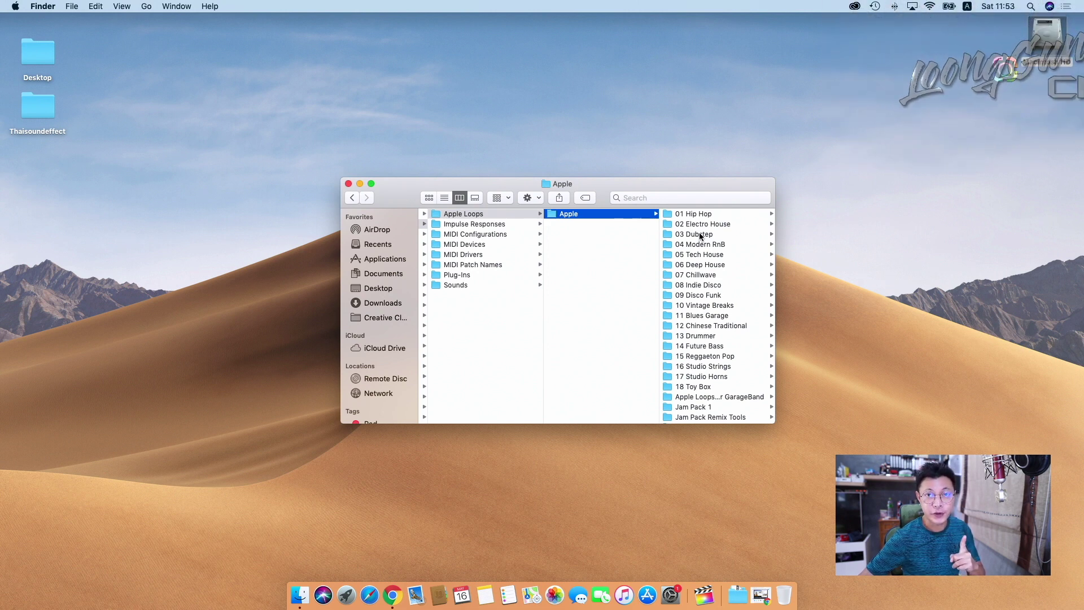
scroll(700, 236, "down", 2)
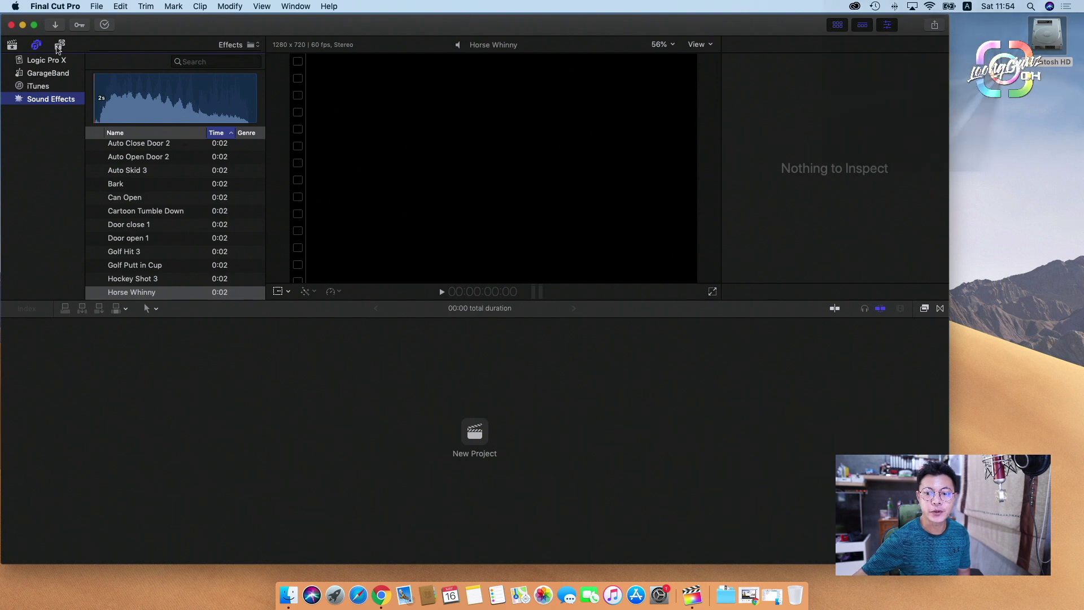
- Choose Download Additional Content from the Final Cut Pro menu to bring up Software Update
left_click(61, 7)
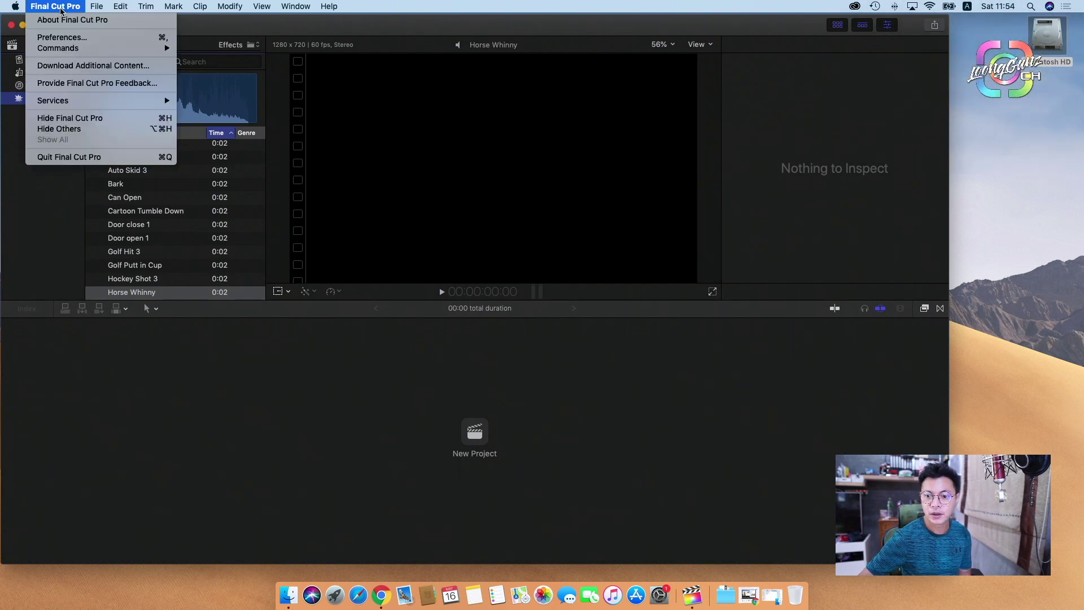
left_click(88, 66)
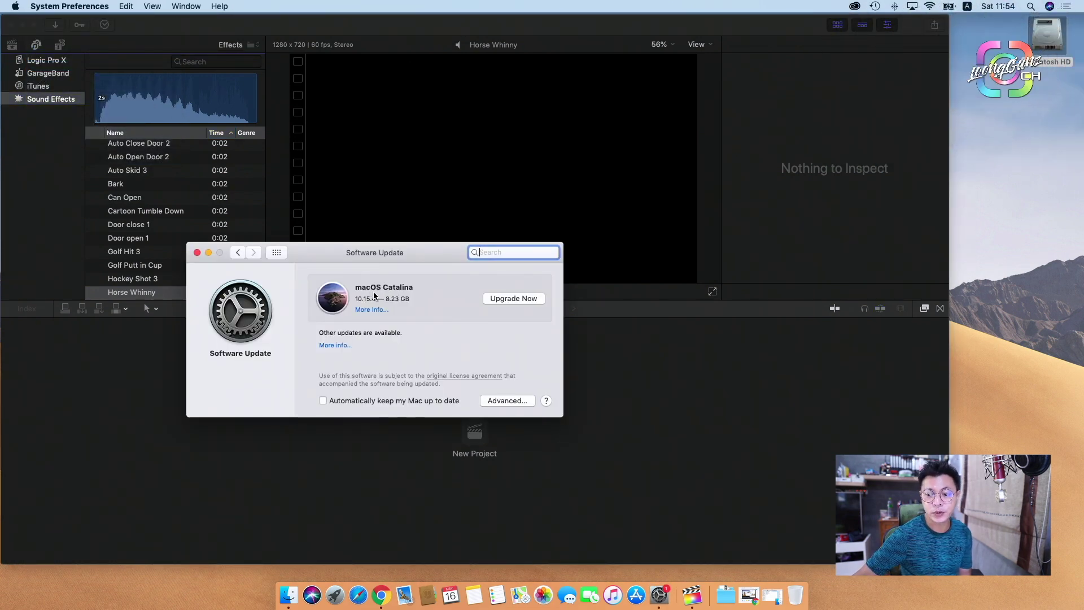
- Review the available updates, then start them with Install Now and Download & Restart
left_click(333, 346)
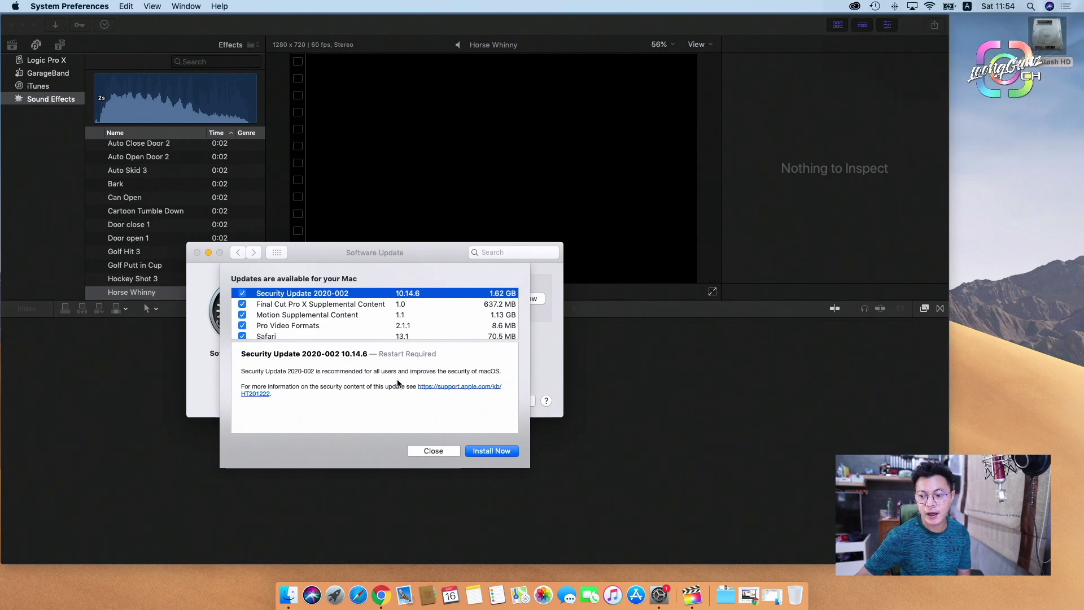
left_click(479, 452)
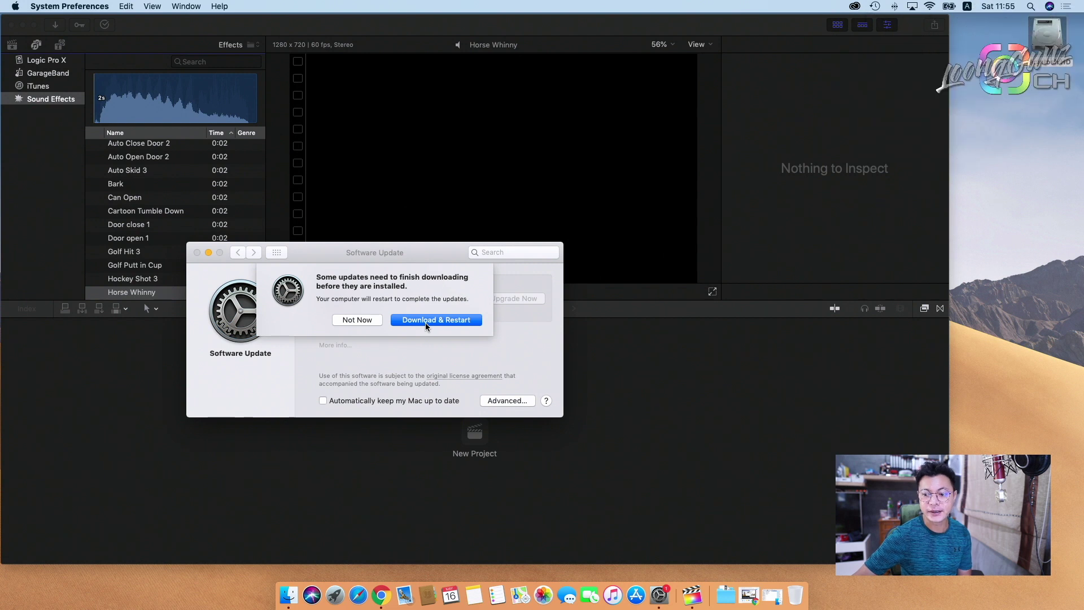
left_click(425, 320)
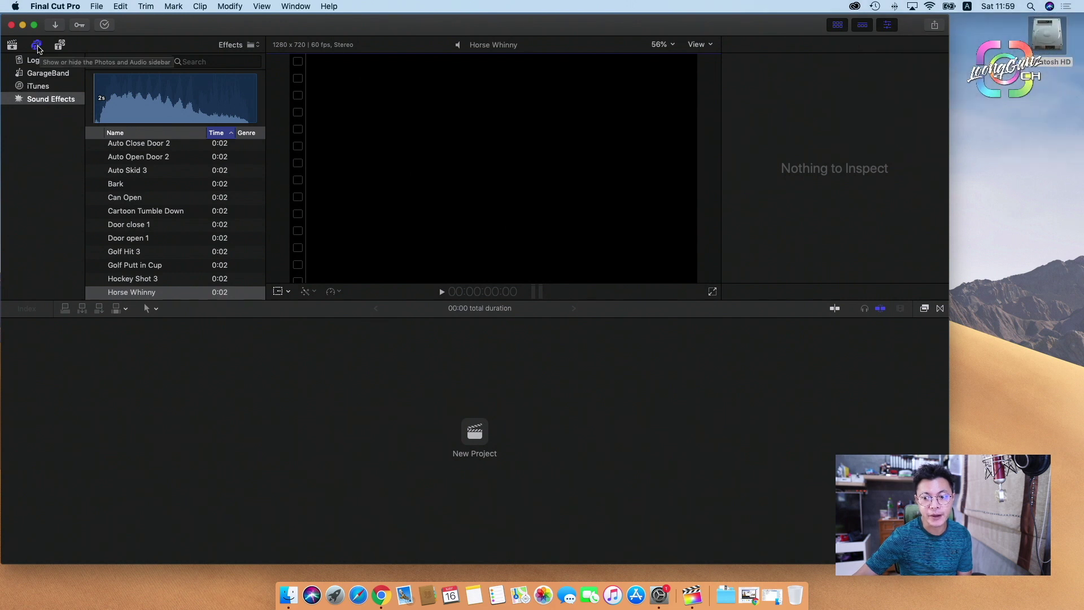
- Show the Sound Effects browser, review its Effects folder list, then minimize Final Cut Pro
left_click(35, 102)
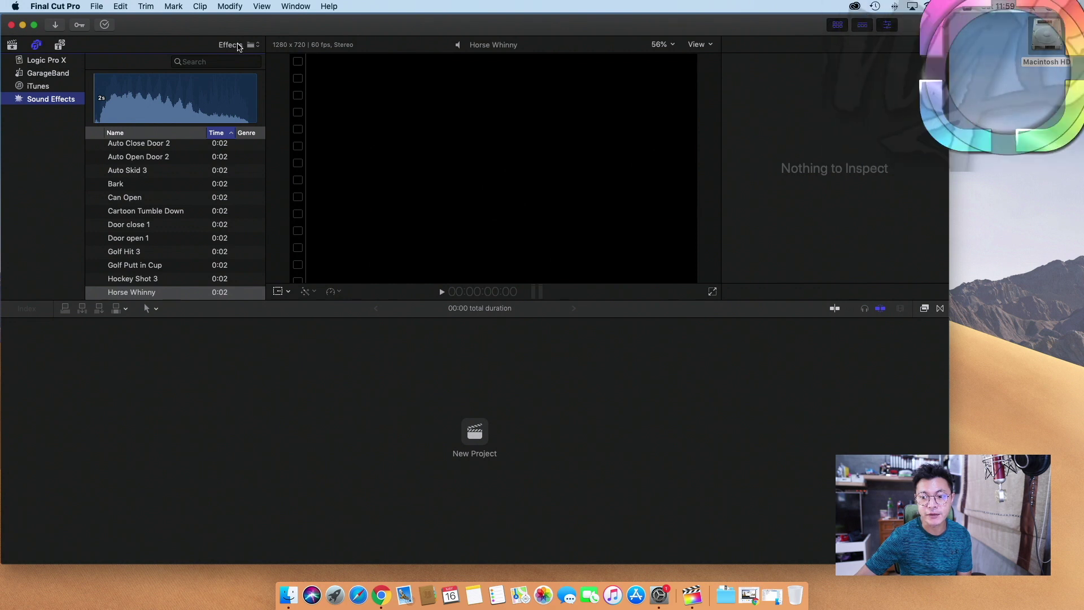
left_click(232, 45)
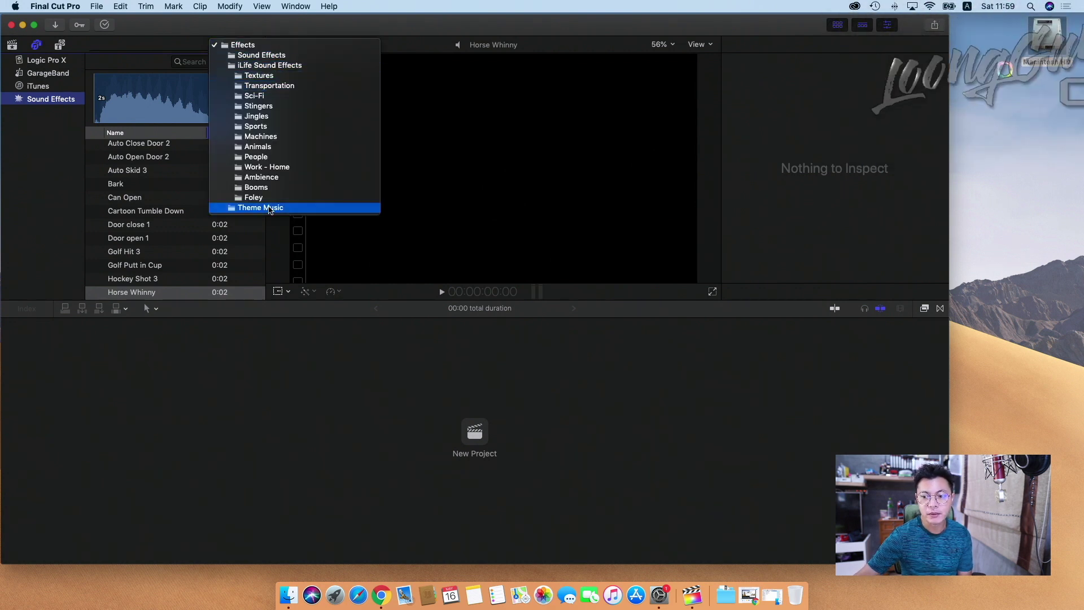
left_click(25, 28)
left_click(24, 26)
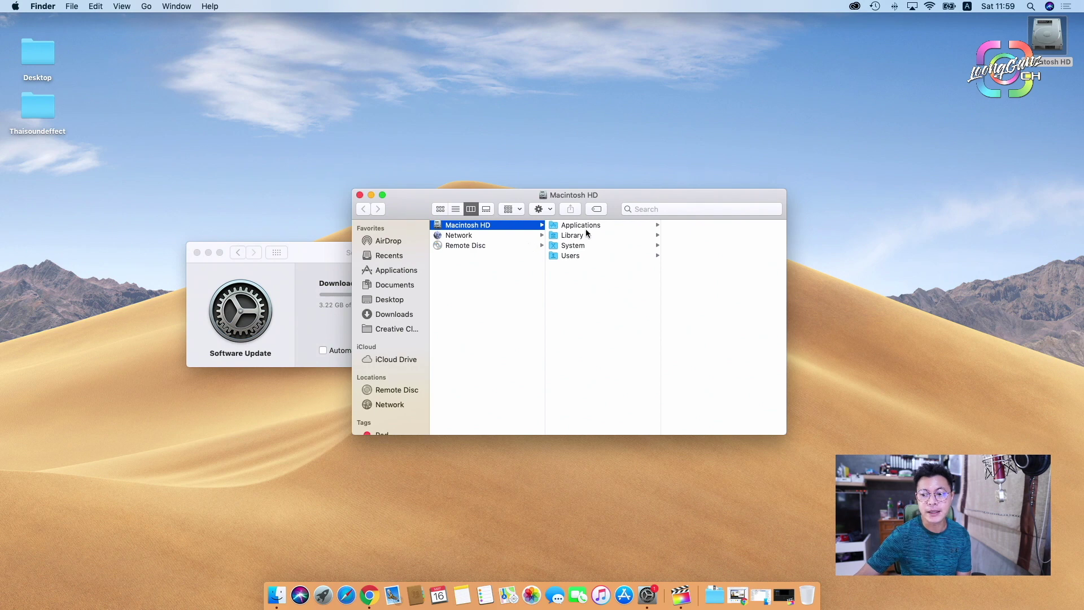
- Navigate to Library > Audio > Apple Loops > Apple, scroll its loop folders, then bring Software Update forward
left_click(585, 231)
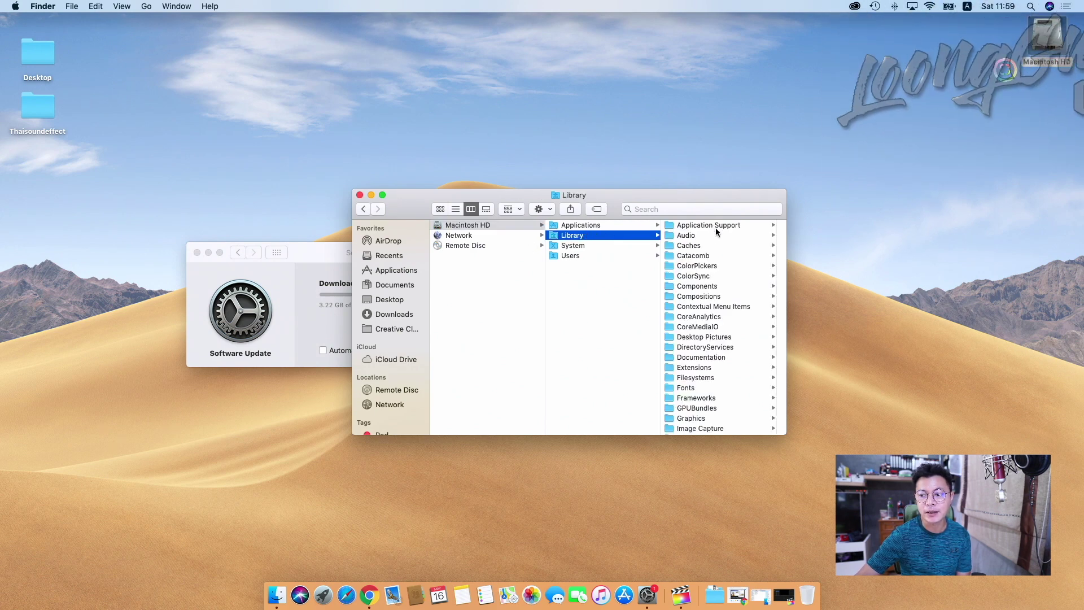
left_click(702, 235)
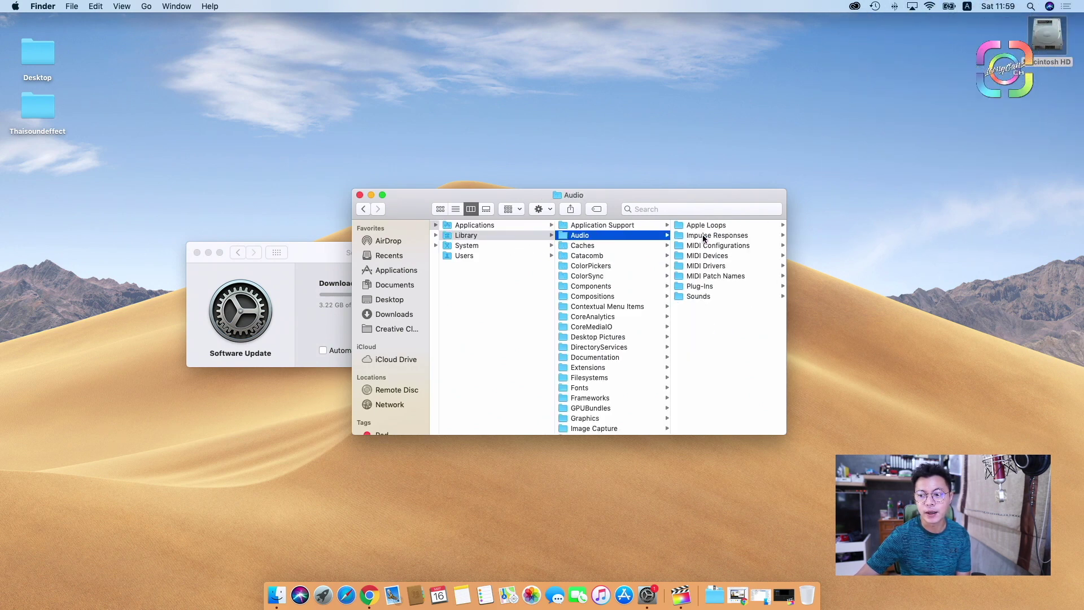
left_click(736, 225)
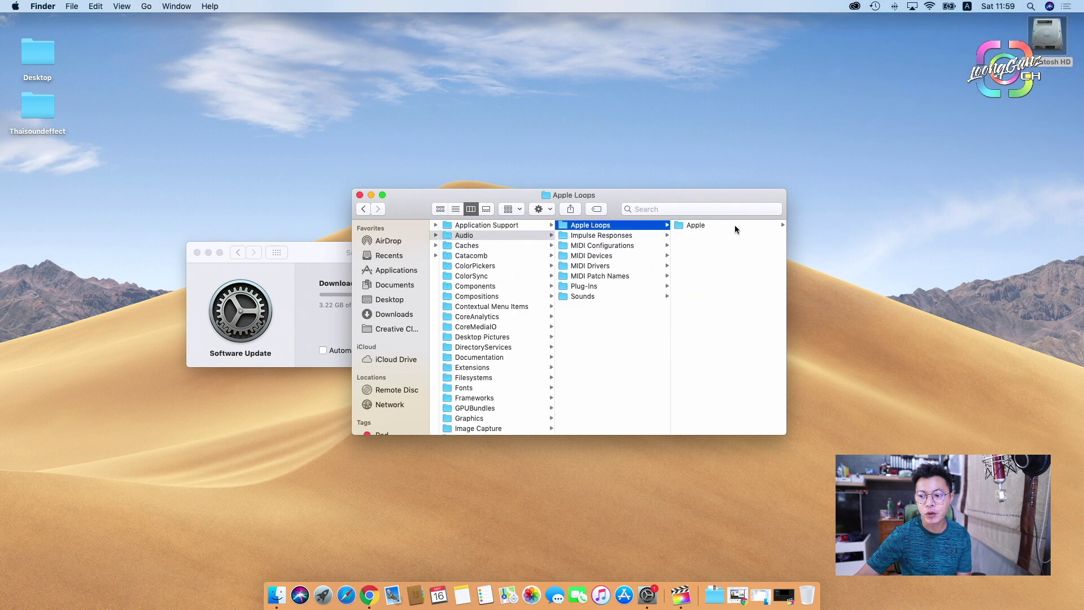
left_click(710, 227)
scroll(724, 252, "down", 1)
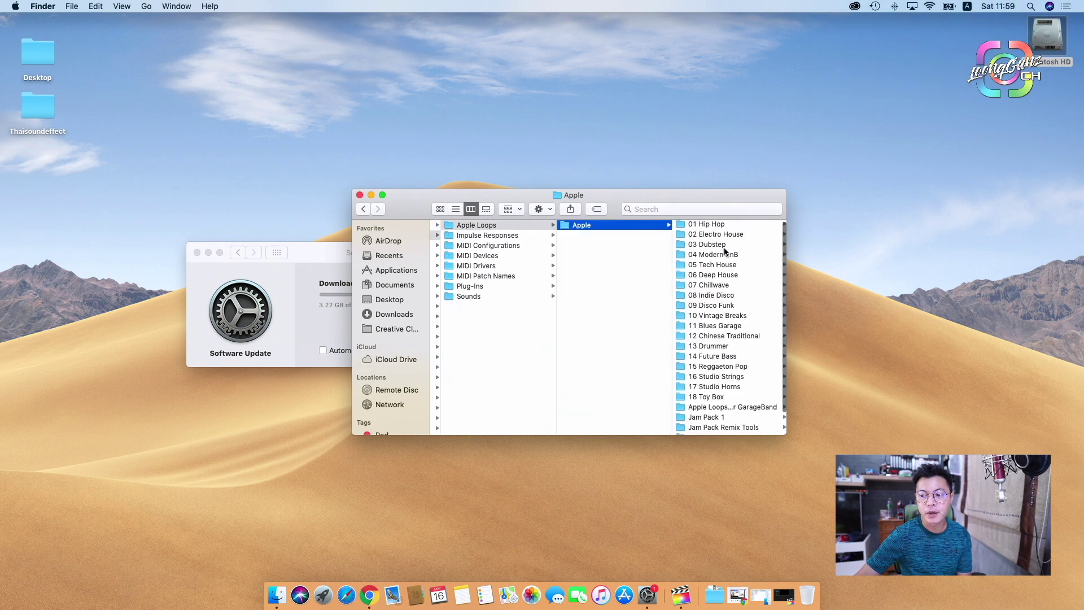
scroll(725, 251, "down", 1)
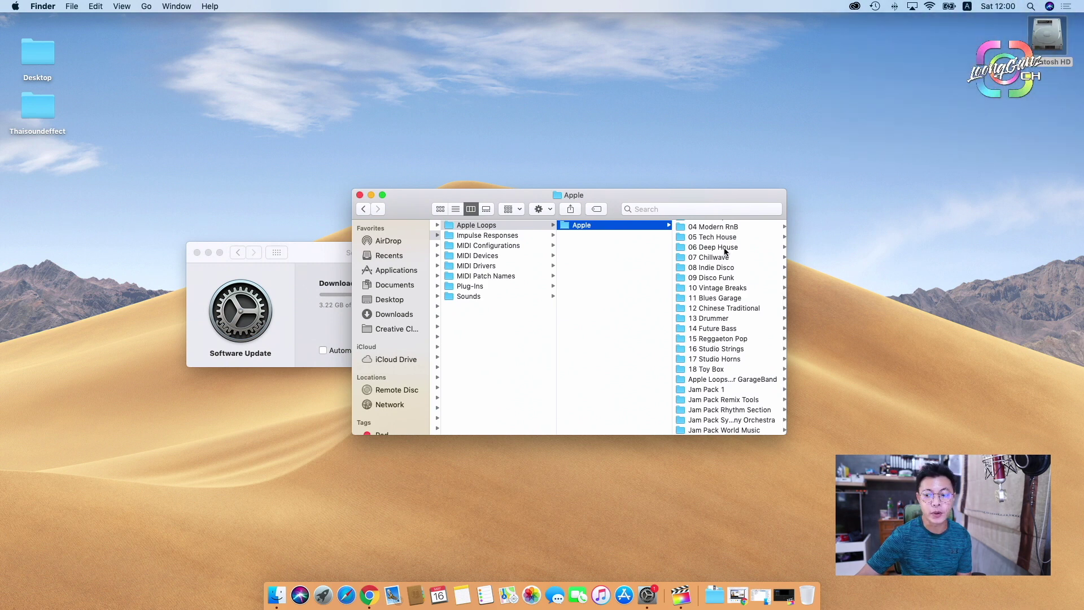
scroll(714, 256, "up", 2)
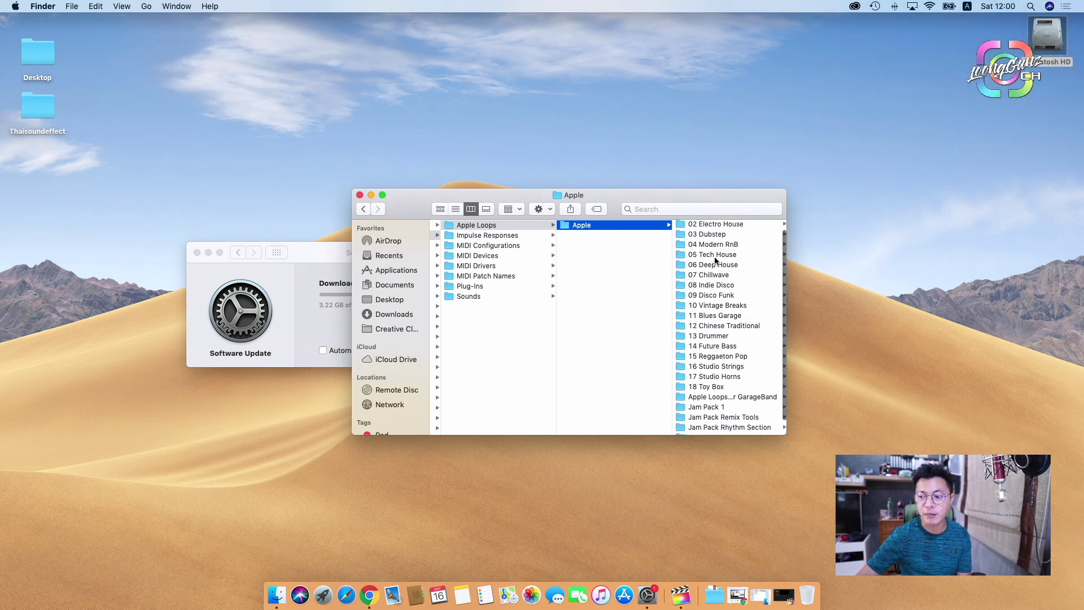
scroll(714, 259, "down", 2)
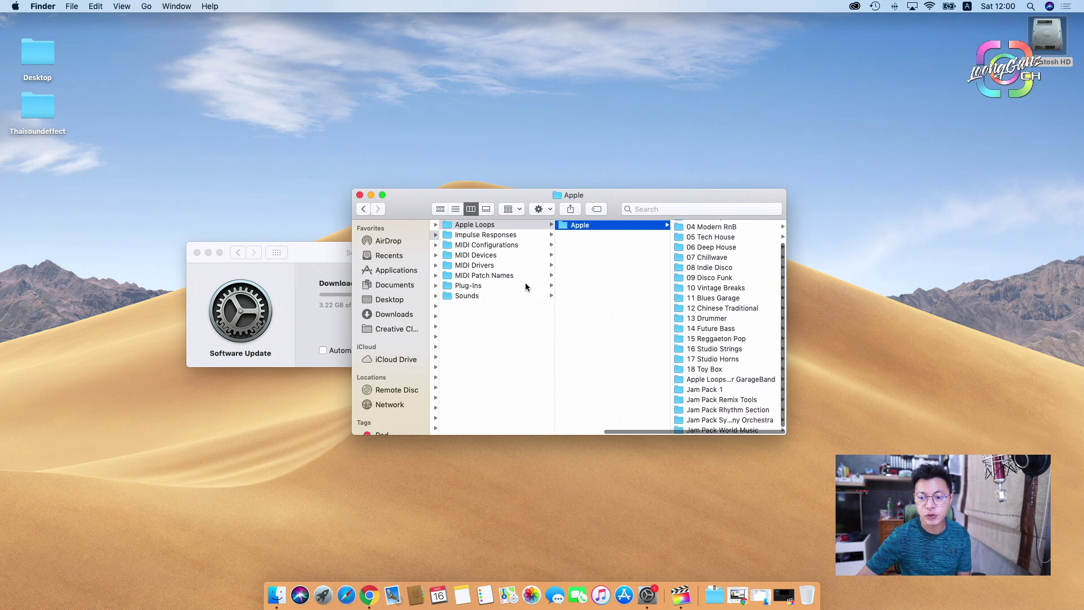
left_click(318, 258)
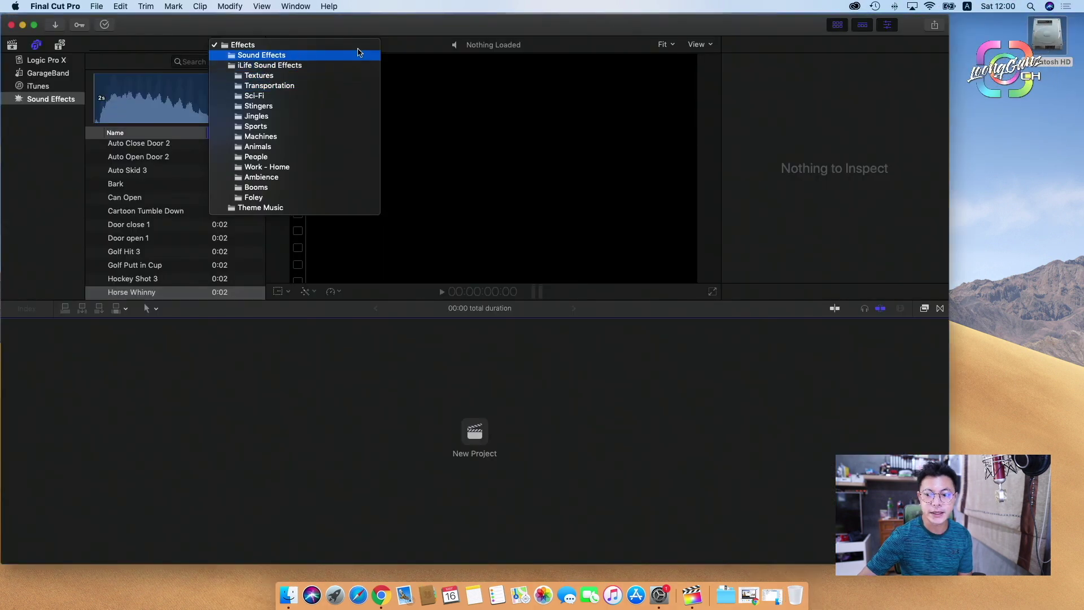
- Minimize Final Cut Pro and bring Finder forward while the update download completes
left_click(22, 25)
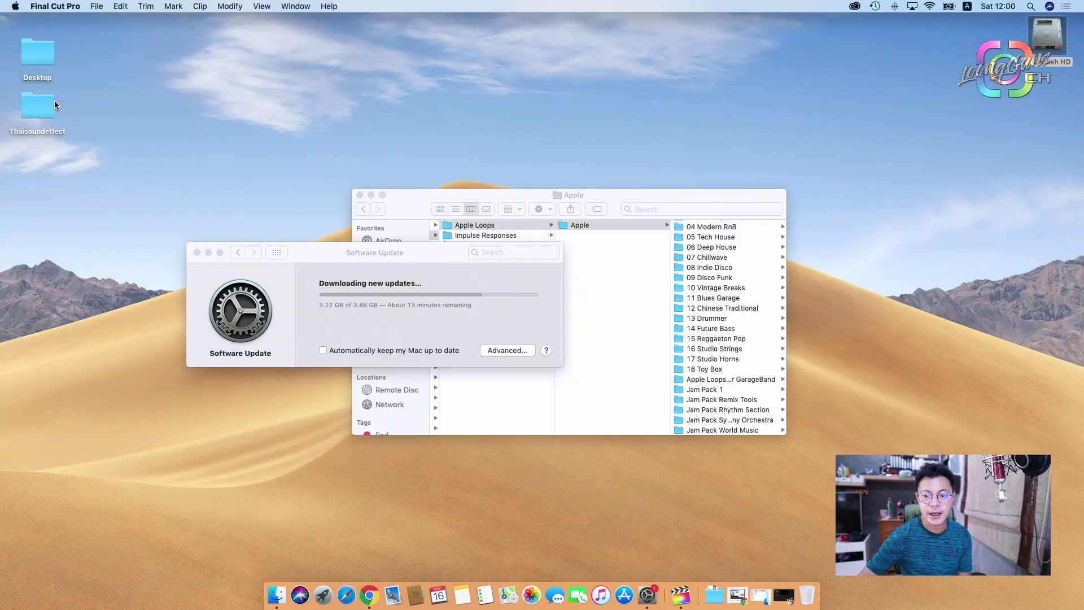
mouse_move(500, 284)
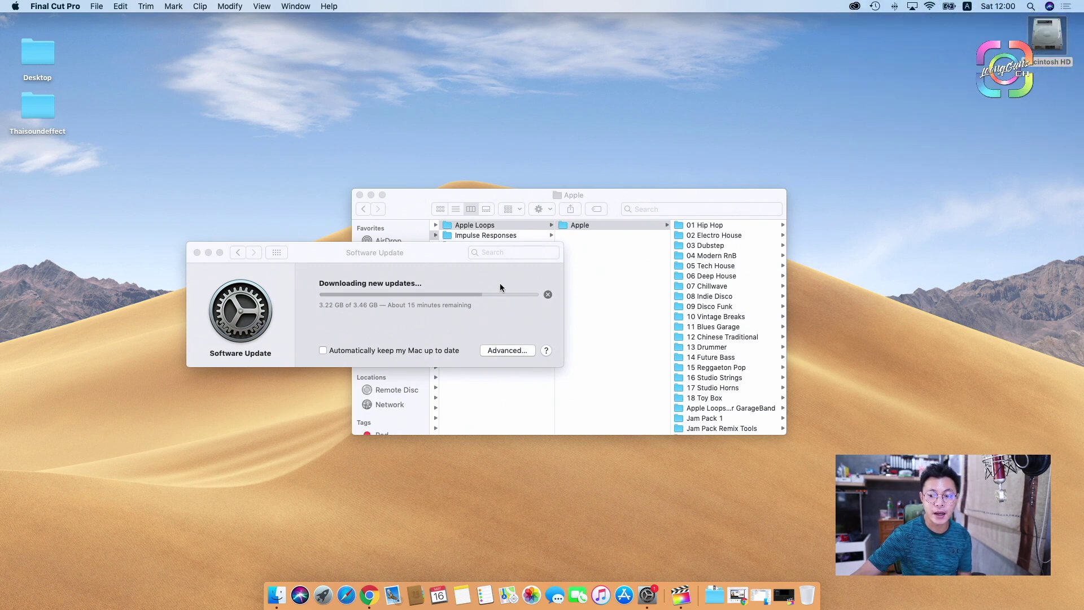
scroll(705, 287, "left", 1)
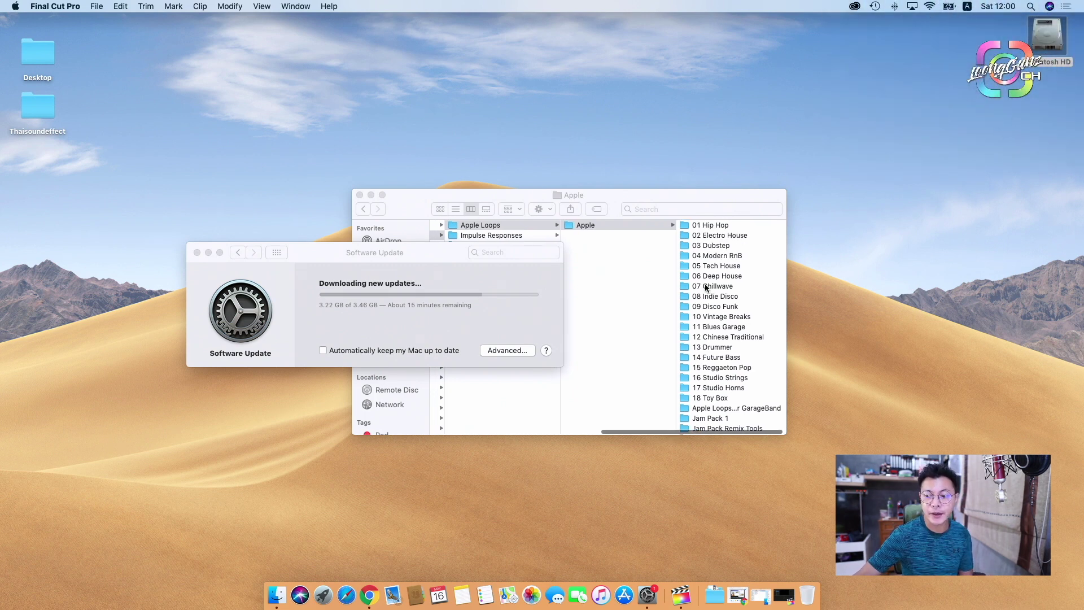
left_click(632, 269)
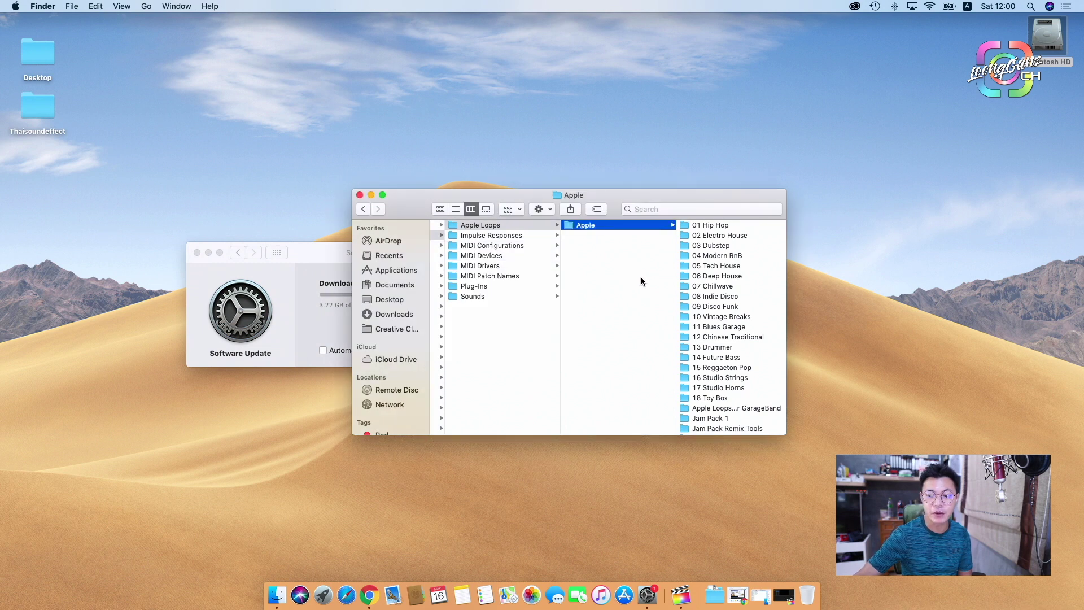
scroll(715, 275, "down", 2)
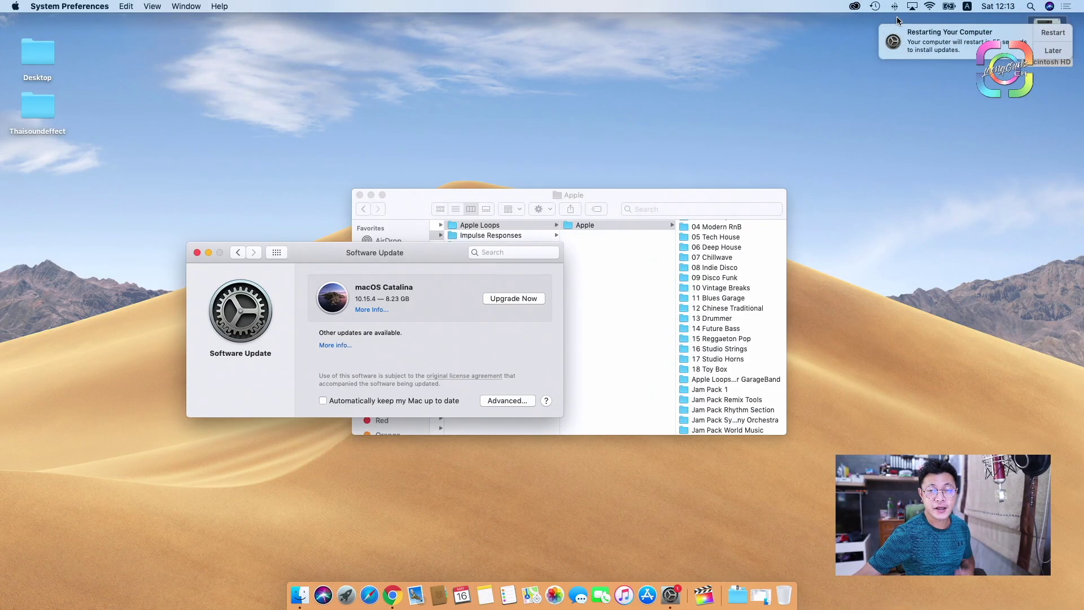
- Restart to install the downloaded updates, minimize Finder and reposition the Software Update window
left_click(1045, 35)
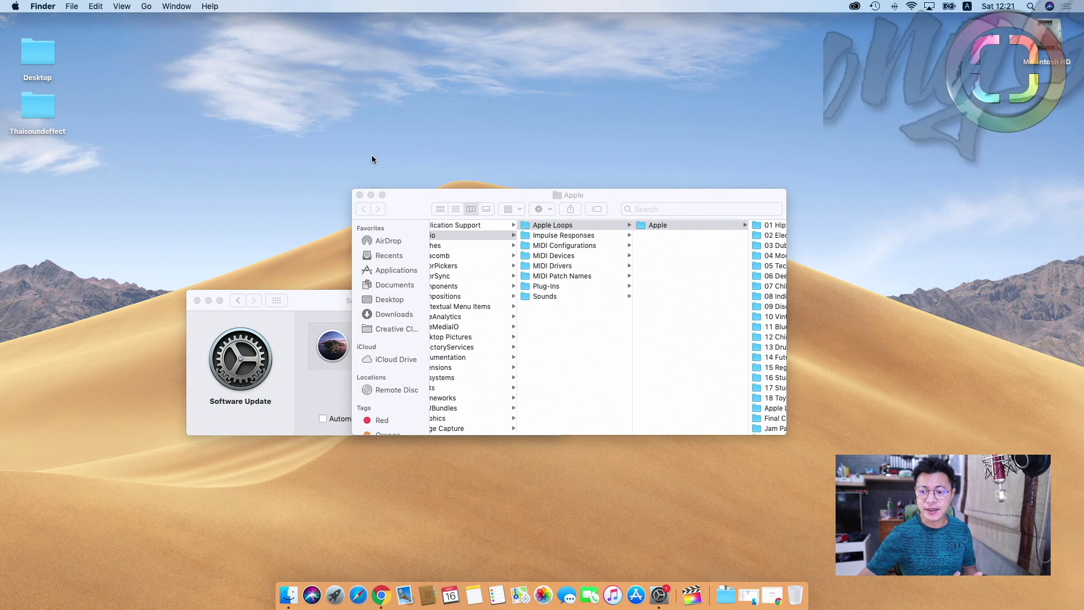
left_click(371, 194)
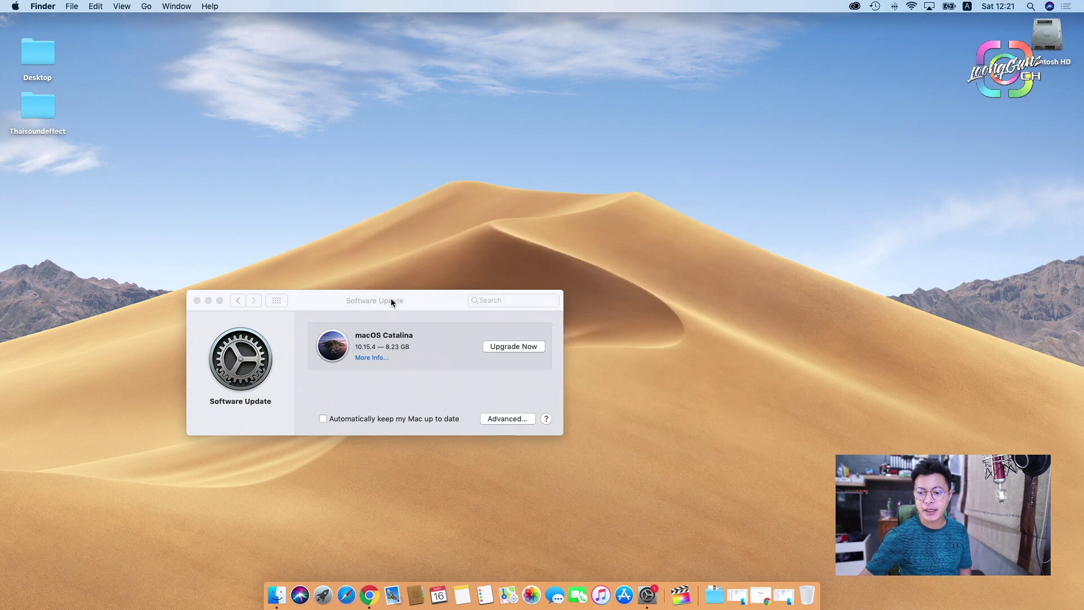
left_click_drag(390, 299, 430, 253)
- Confirm in About This Mac that macOS Mojave 10.14.6 is installed, then close it
left_click(15, 6)
left_click(46, 20)
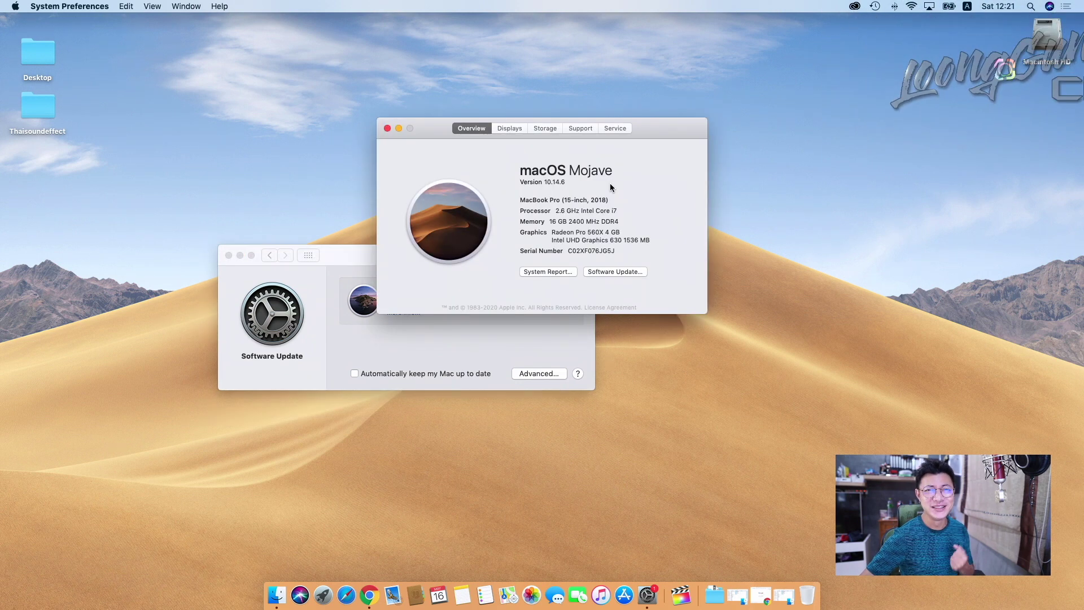
left_click(387, 129)
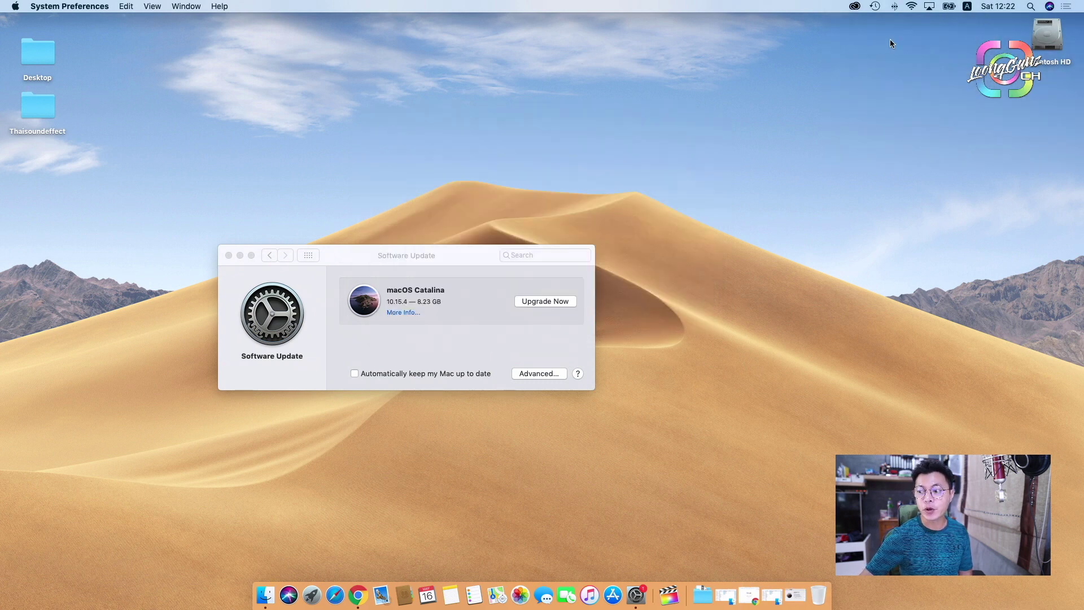
- Open Library > Audio > Apple Loops > Apple > Final Cut Pro Sound Effects and select the desktop Thaisoundeffect folder
double_click(1051, 29)
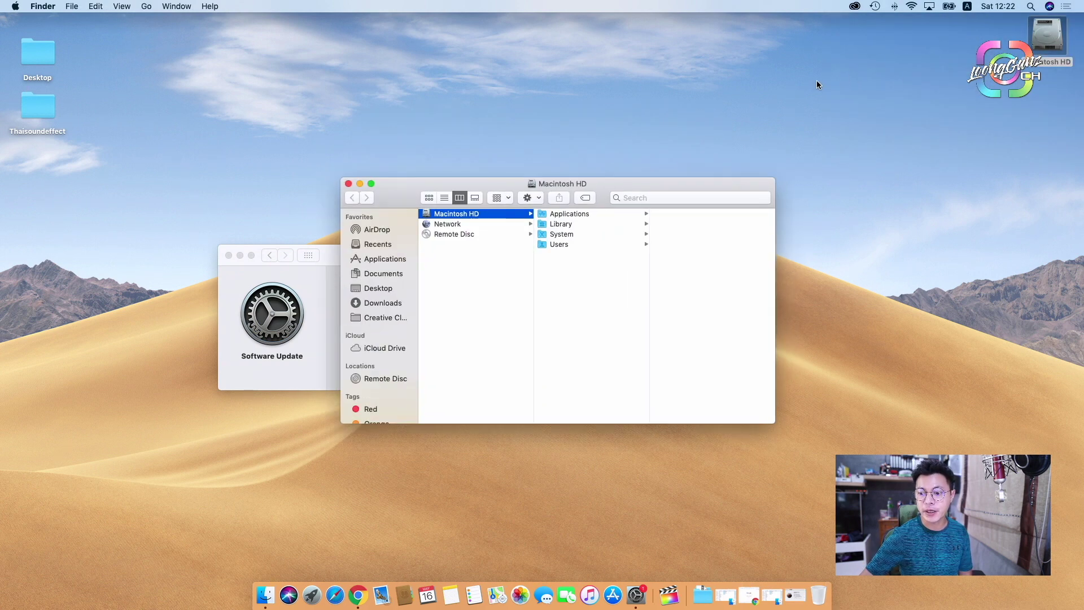
left_click(571, 226)
left_click(675, 225)
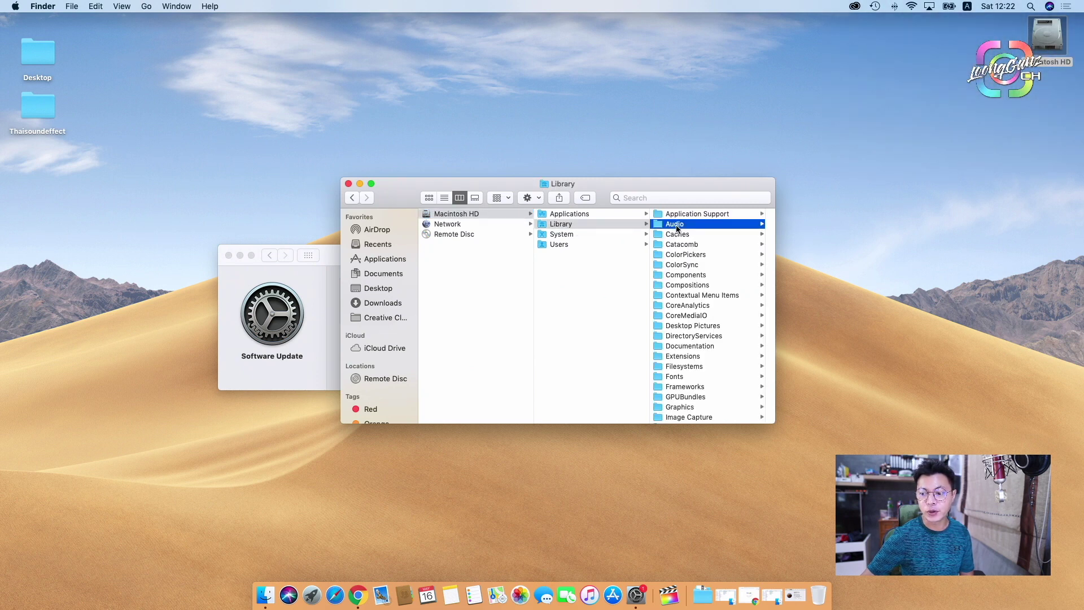
left_click(705, 215)
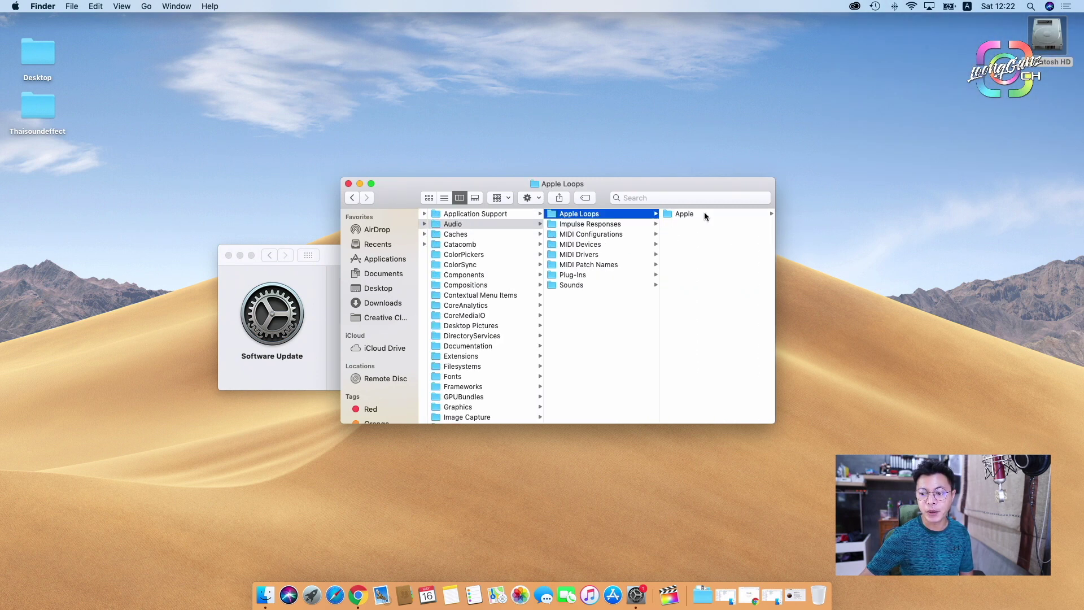
left_click(703, 214)
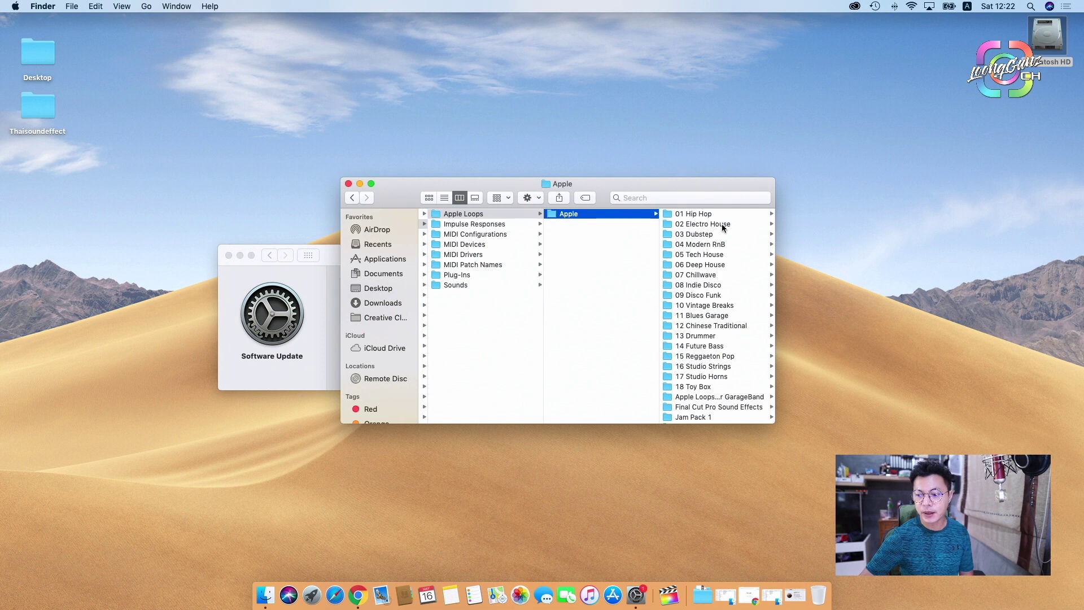
scroll(722, 224, "down", 3)
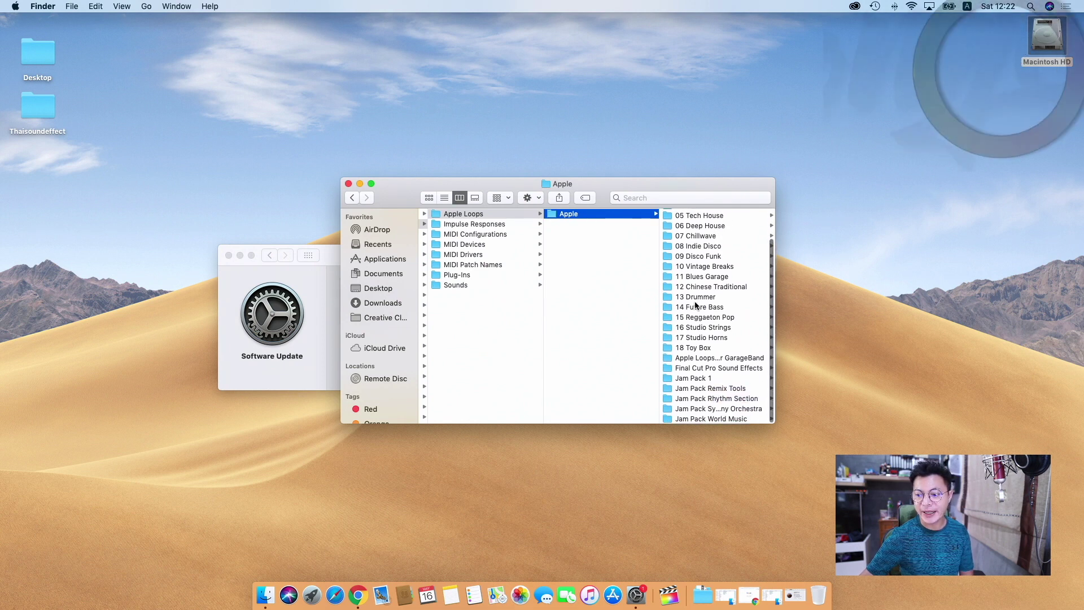
left_click(703, 368)
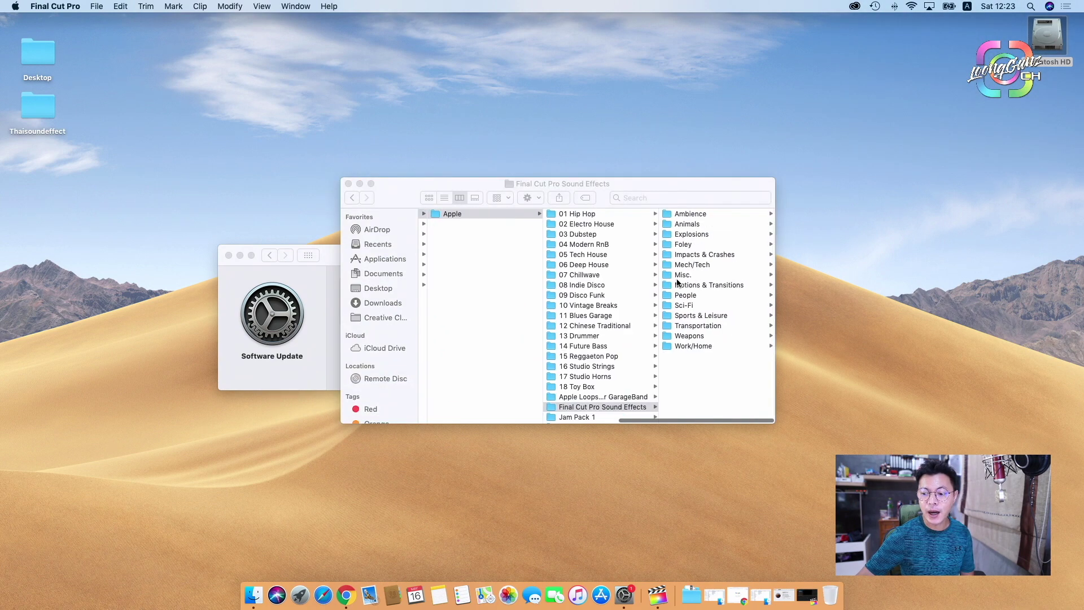
left_click(45, 114)
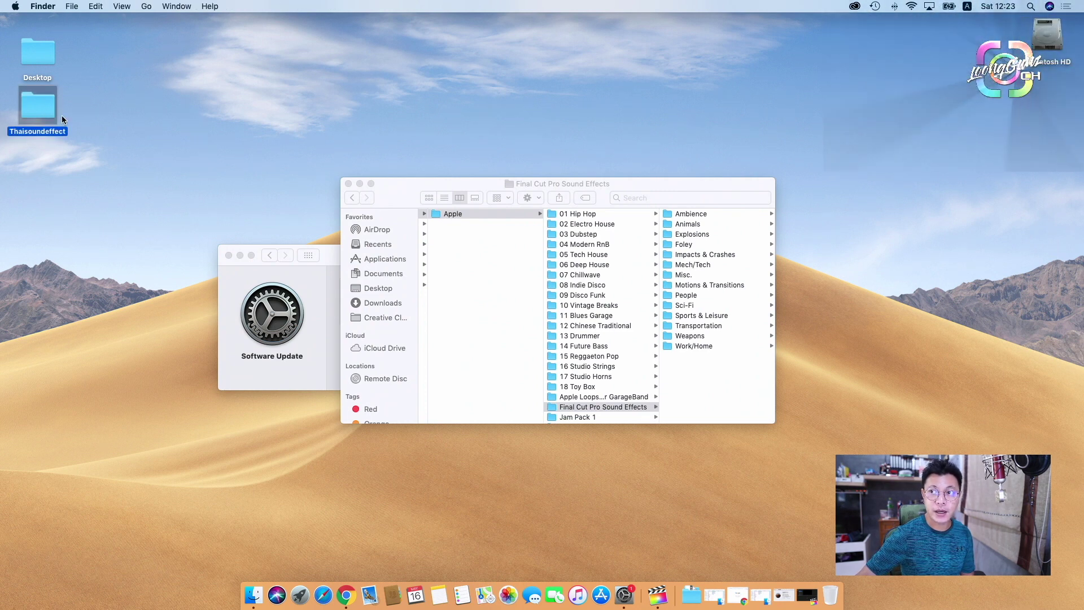
- Bring Final Cut Pro back and open the Sound Effects browser's Effects folder list
left_click(807, 595)
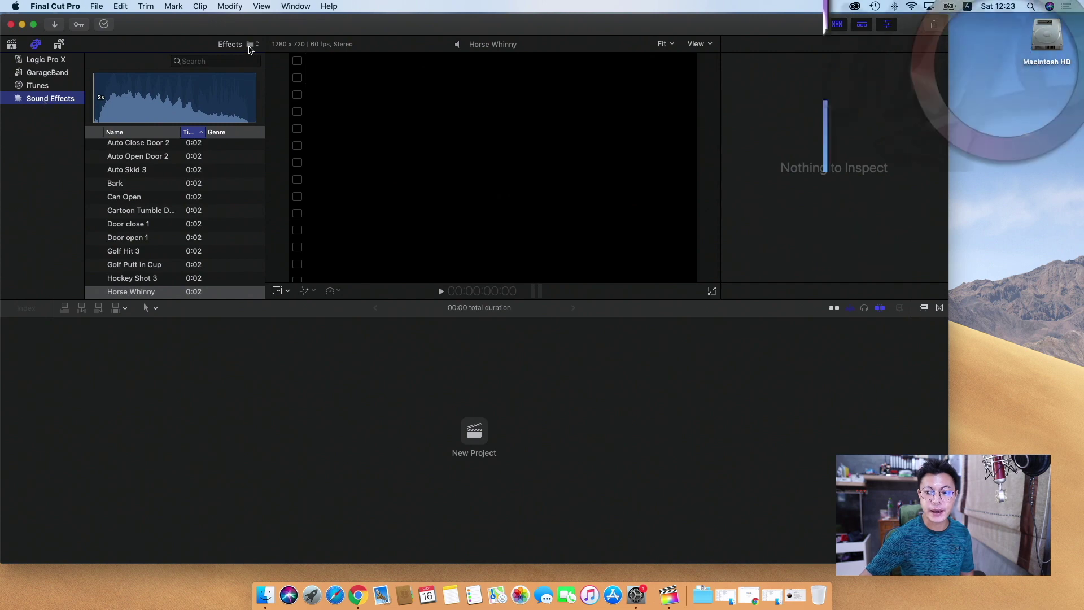
left_click(252, 45)
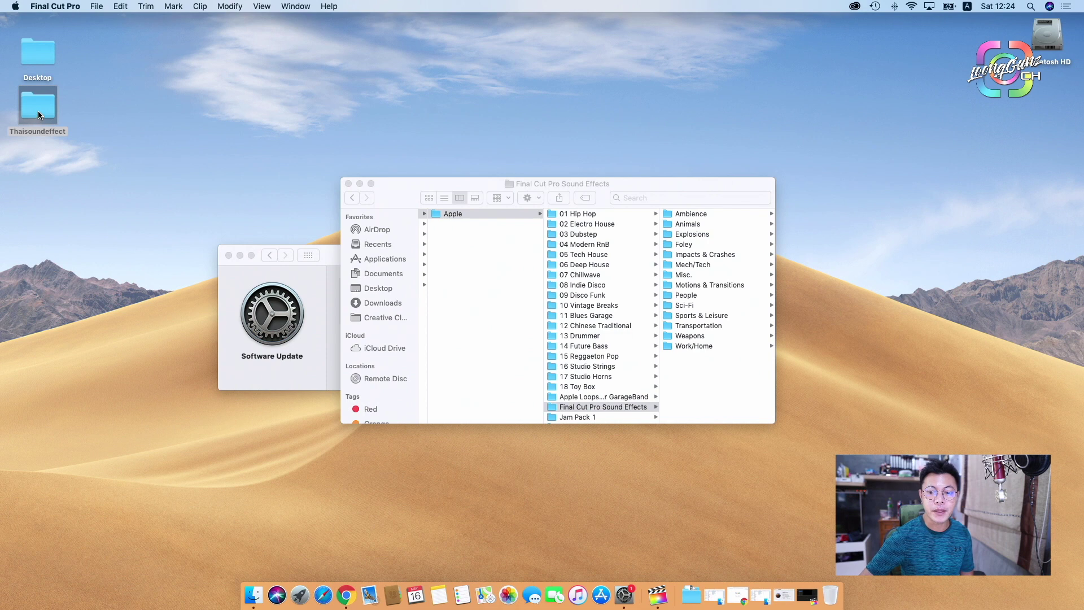
- Copy the desktop Thaisoundeffect folder and paste it into the Final Cut Pro Sound Effects folder
right_click(39, 111)
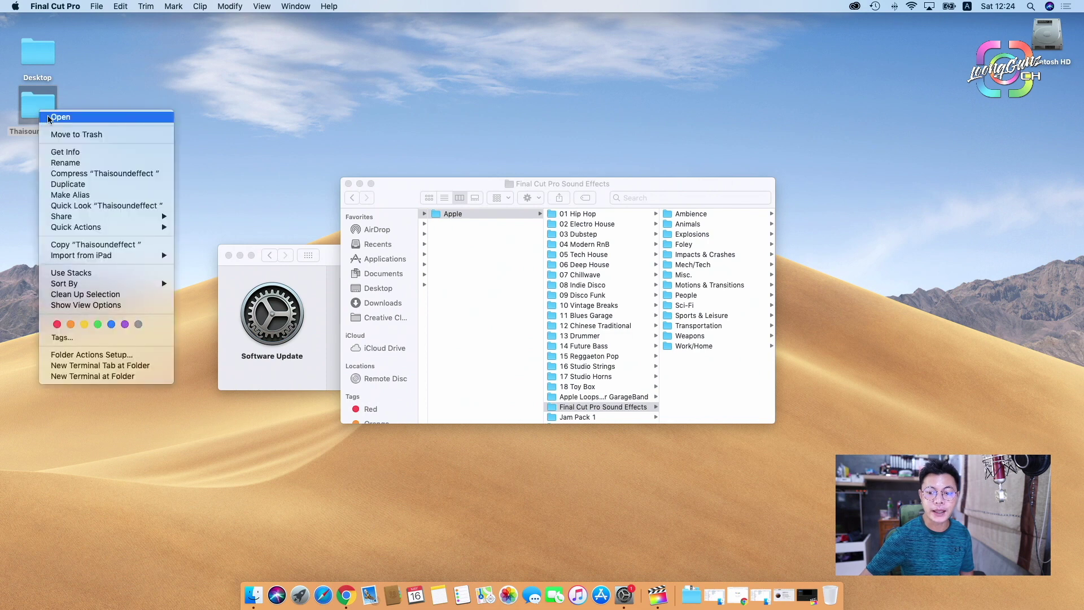
key("Escape")
right_click(700, 372)
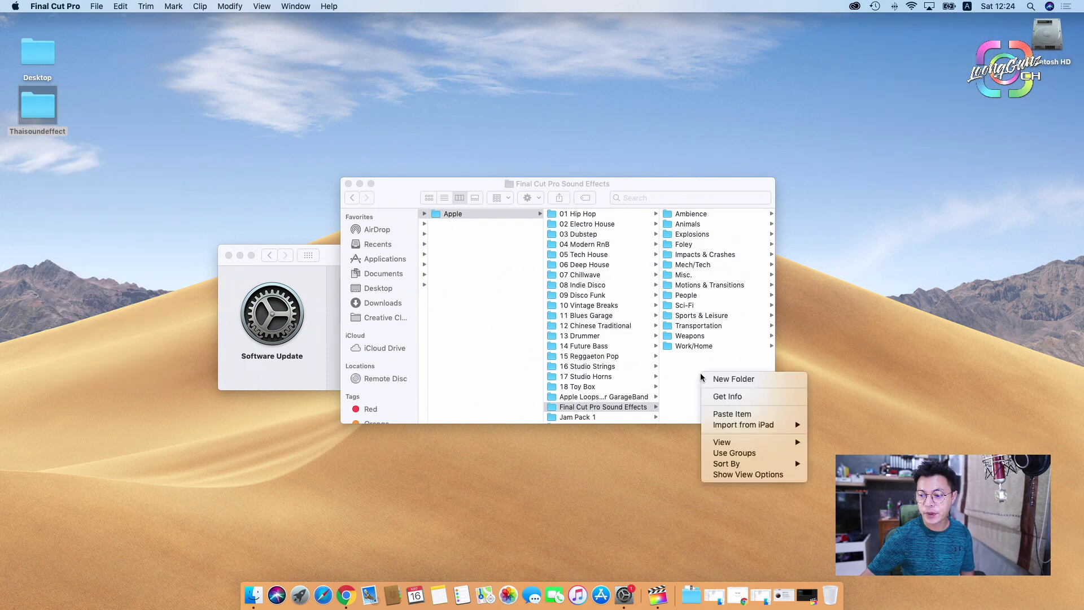
left_click(738, 413)
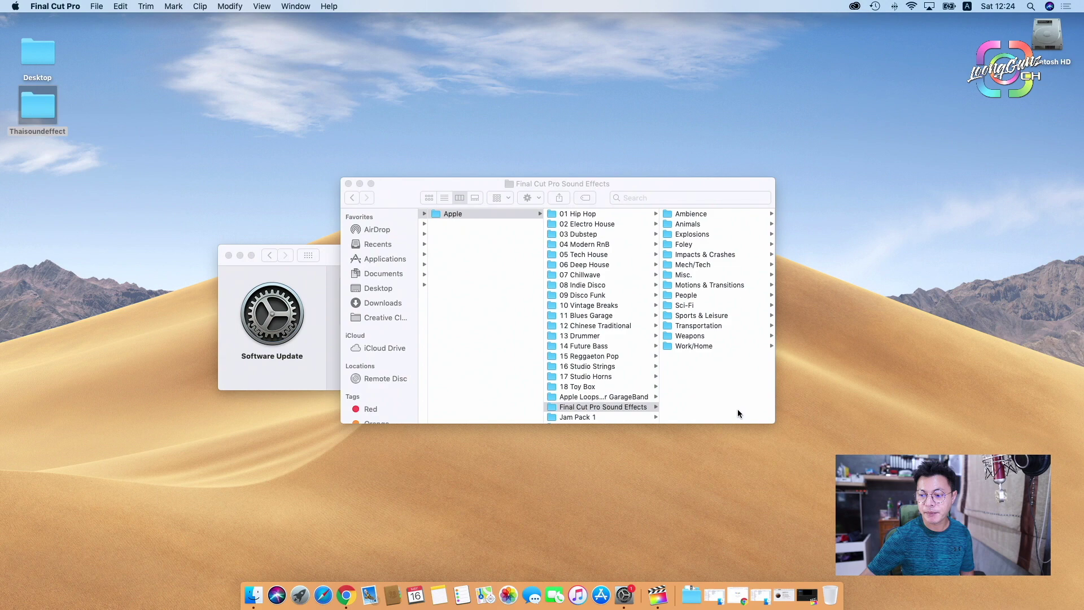
- Return to Final Cut Pro and list the sound effect folders, now including Thaisoundeffect
left_click(807, 595)
left_click(237, 44)
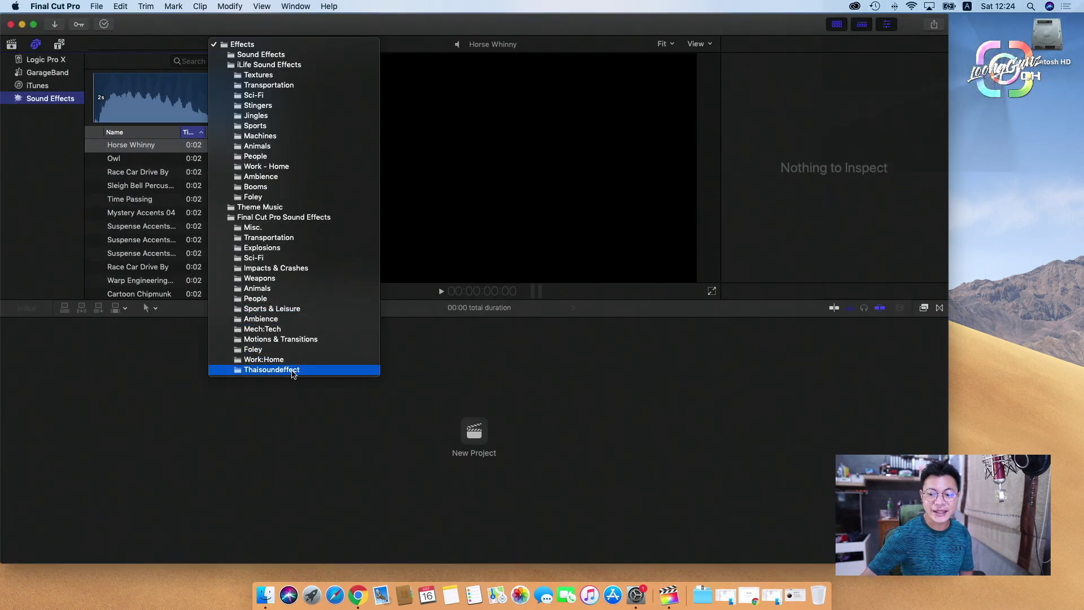